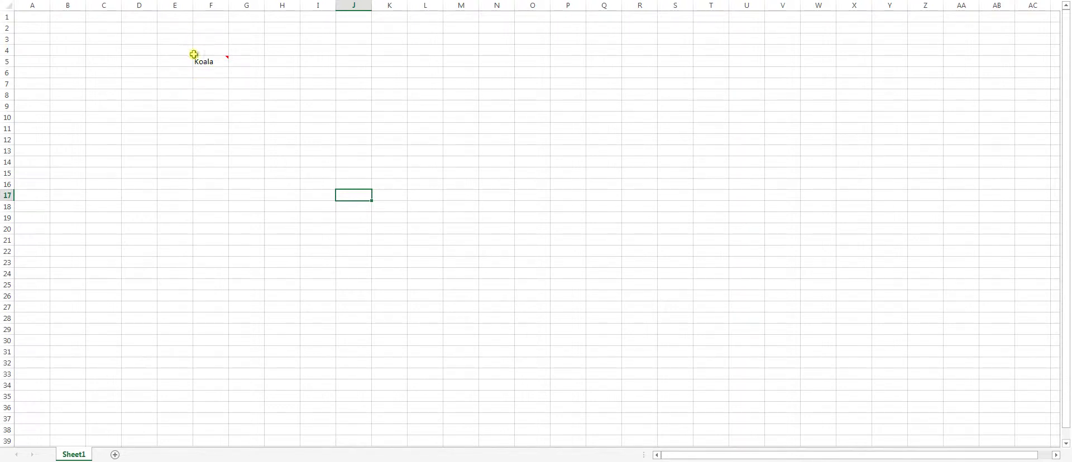
Enter "Penguins" in cell F7, two rows below the Koala entry.
mouse_move(207, 64)
click(204, 82)
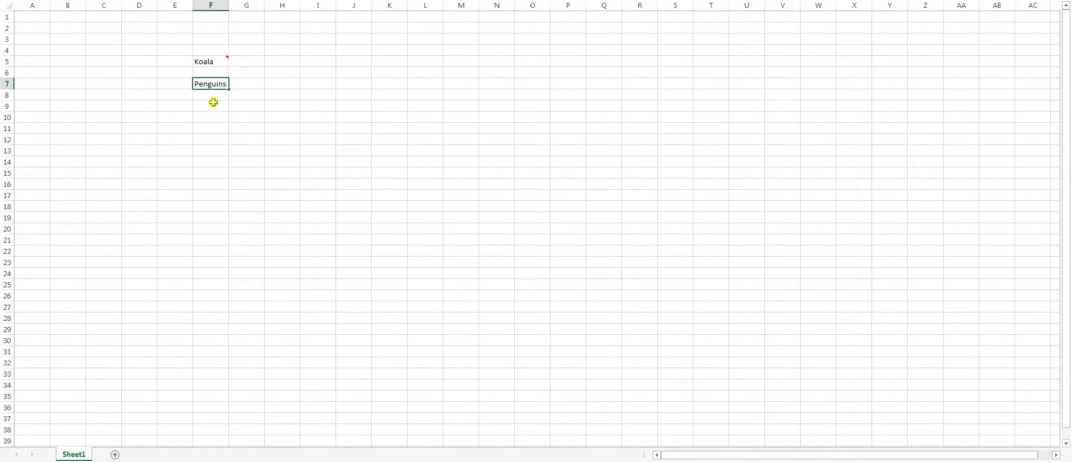
click(214, 103)
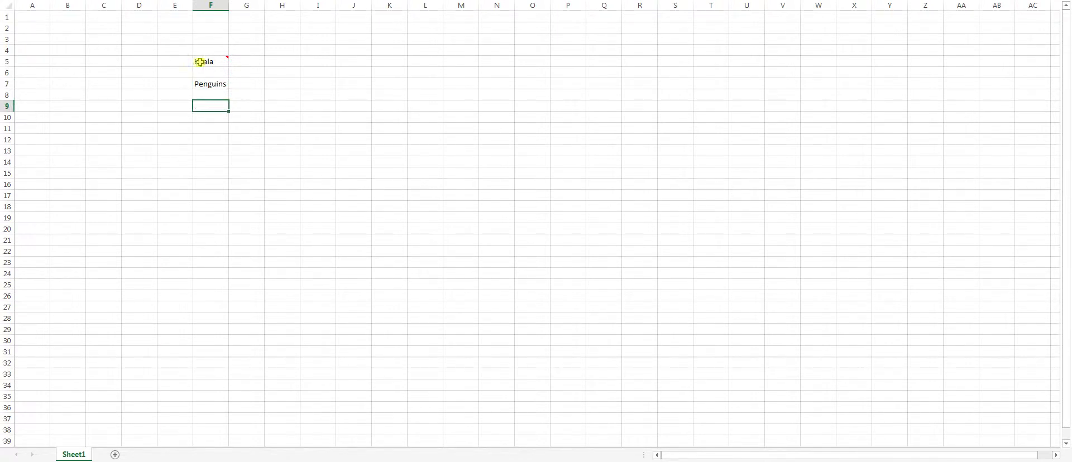
Insert a new comment on the Penguins cell F7.
click(213, 84)
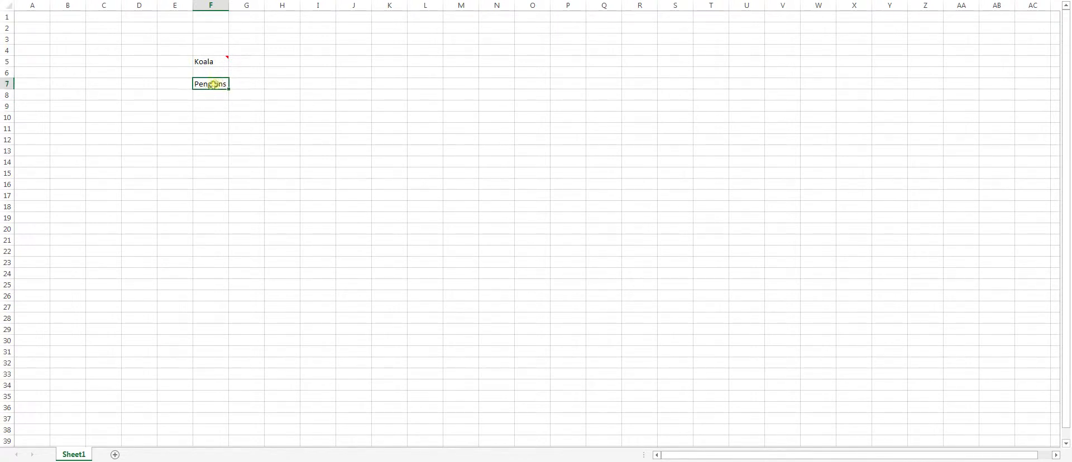
right_click(209, 84)
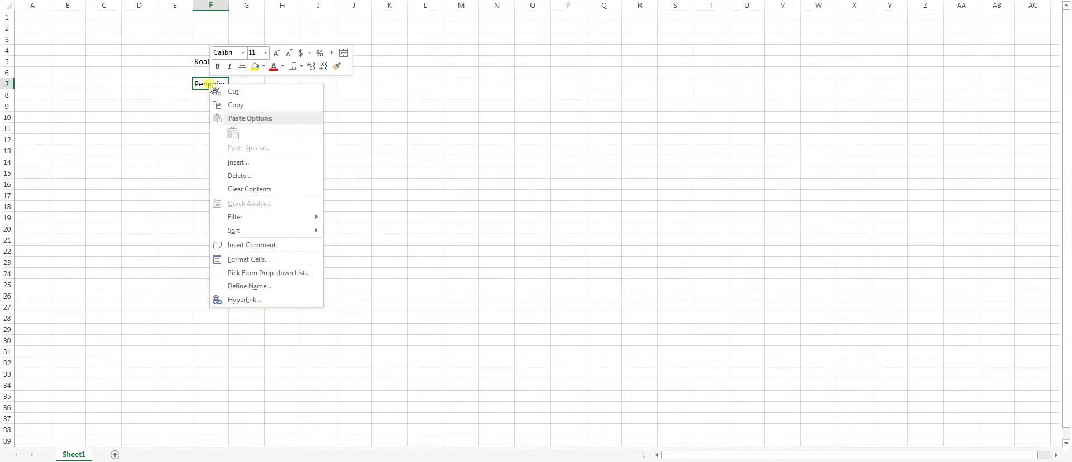
click(284, 249)
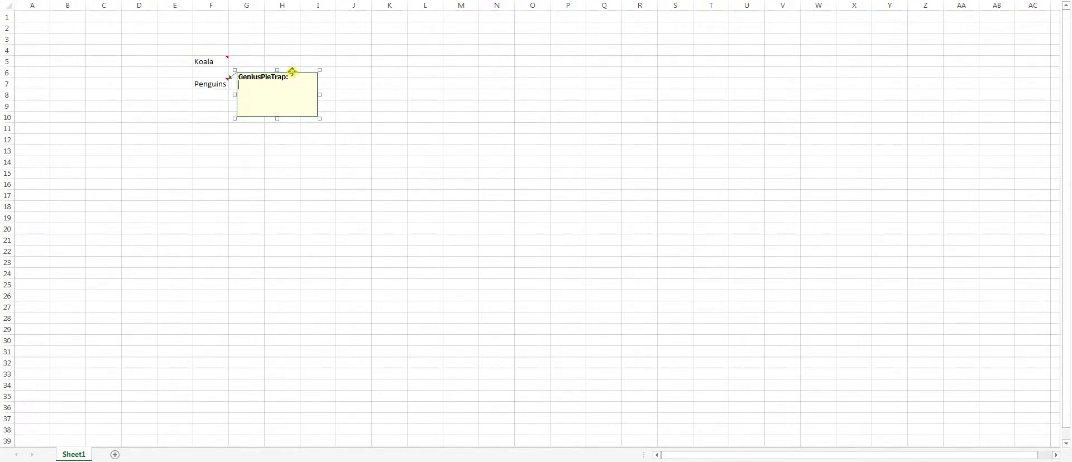
right_click(292, 72)
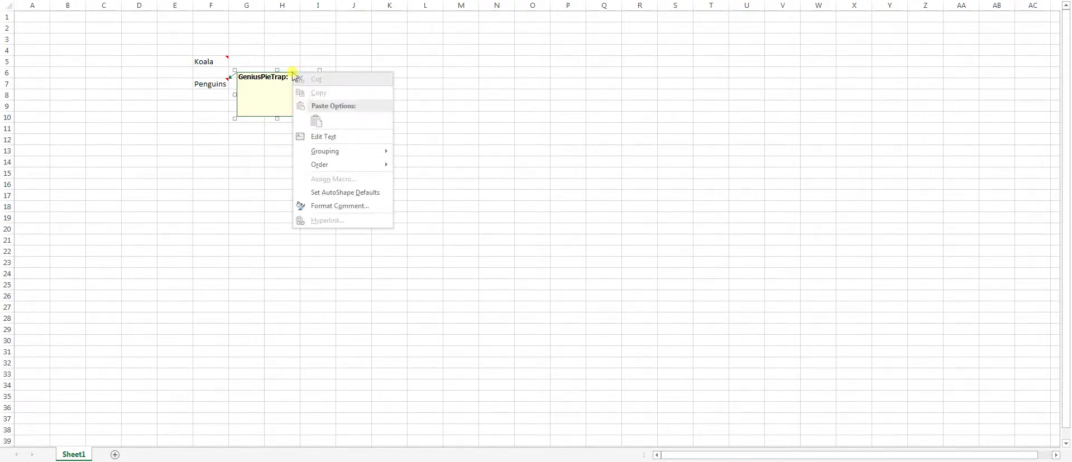
click(331, 207)
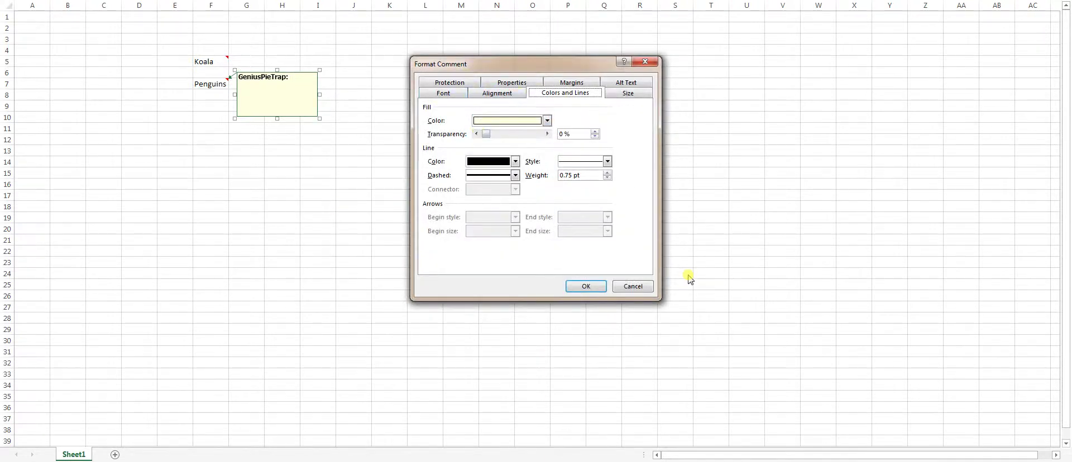
click(631, 285)
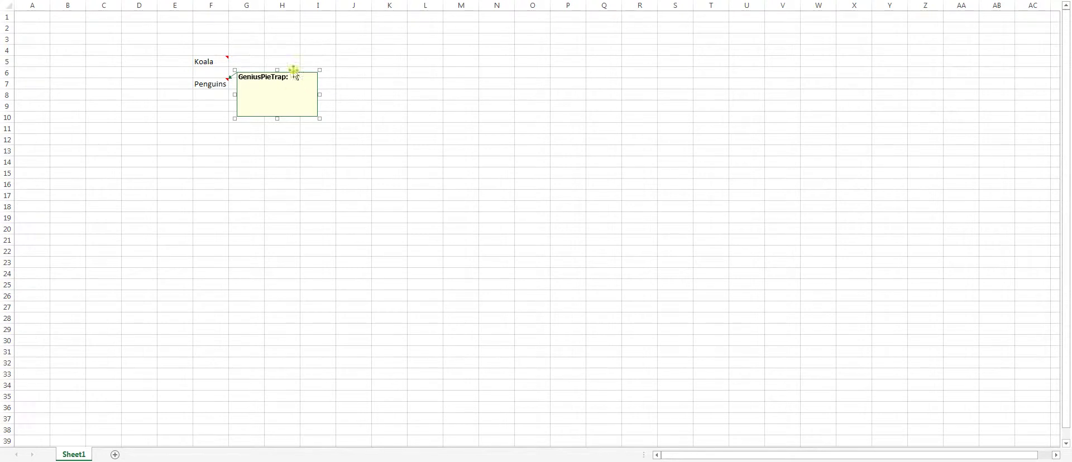
right_click(291, 93)
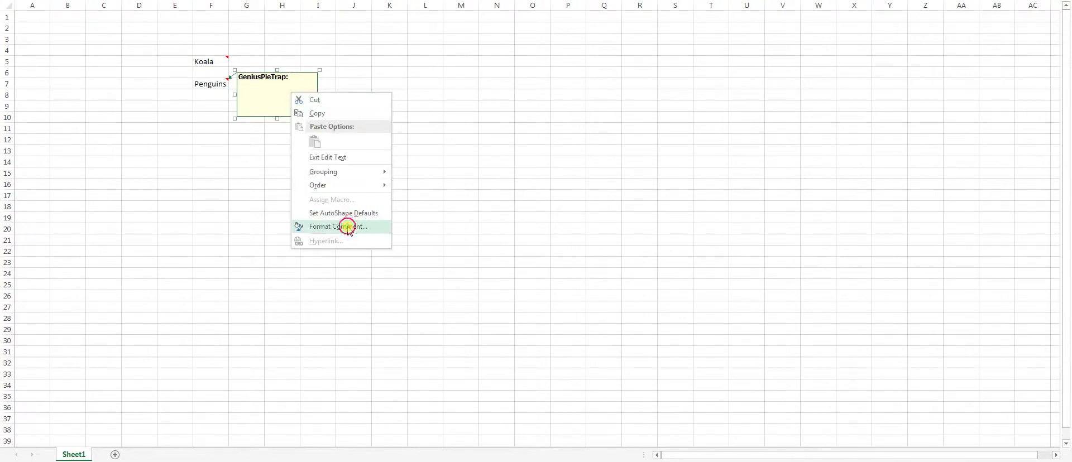
click(346, 226)
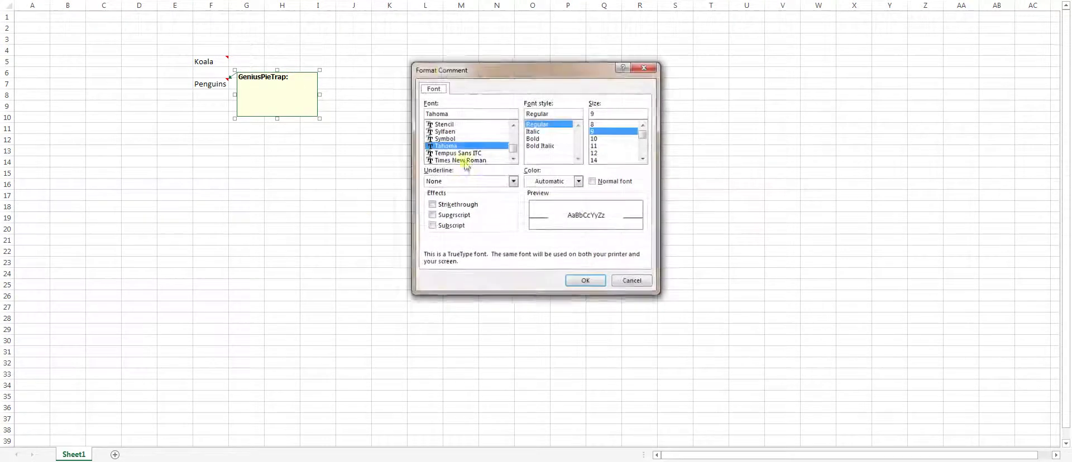
click(636, 282)
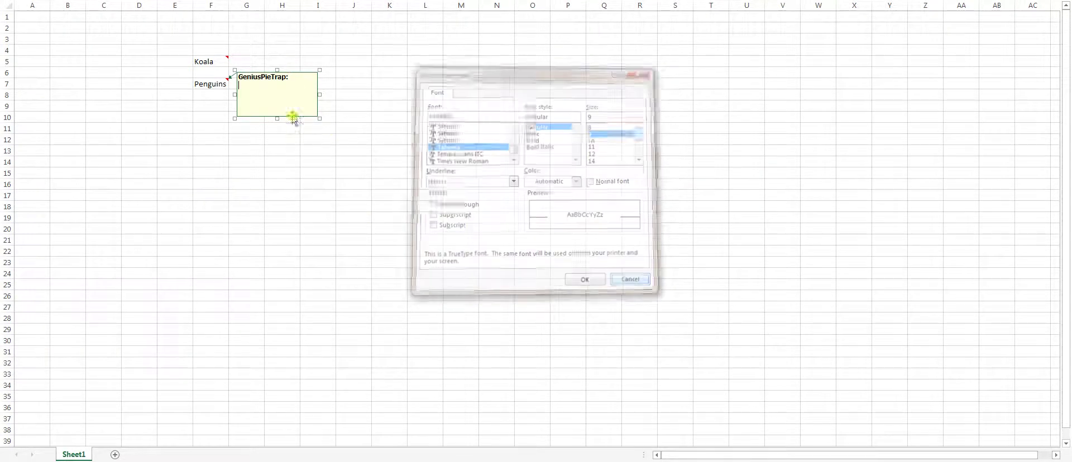
Format the Penguins comment with a picture fill effect, choosing the Penguins image from the Sample Pictures folder.
right_click(296, 76)
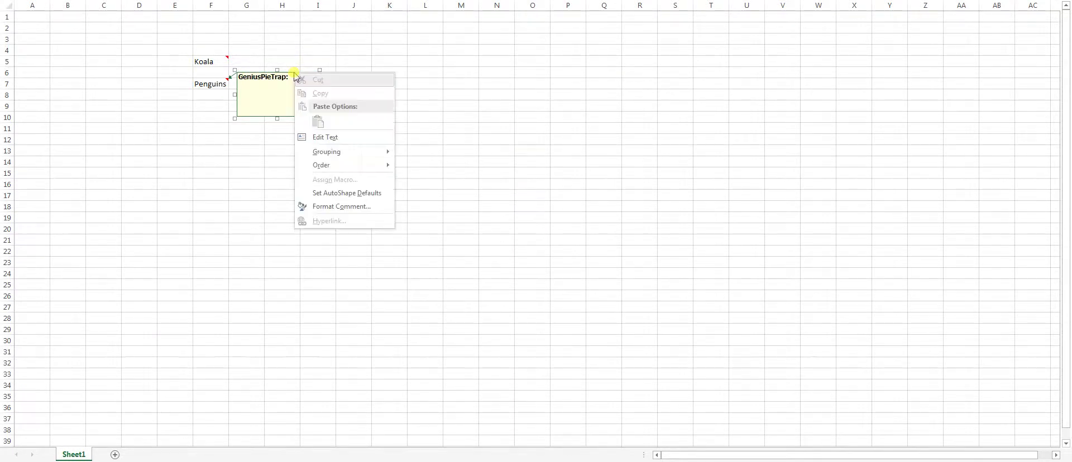
click(363, 208)
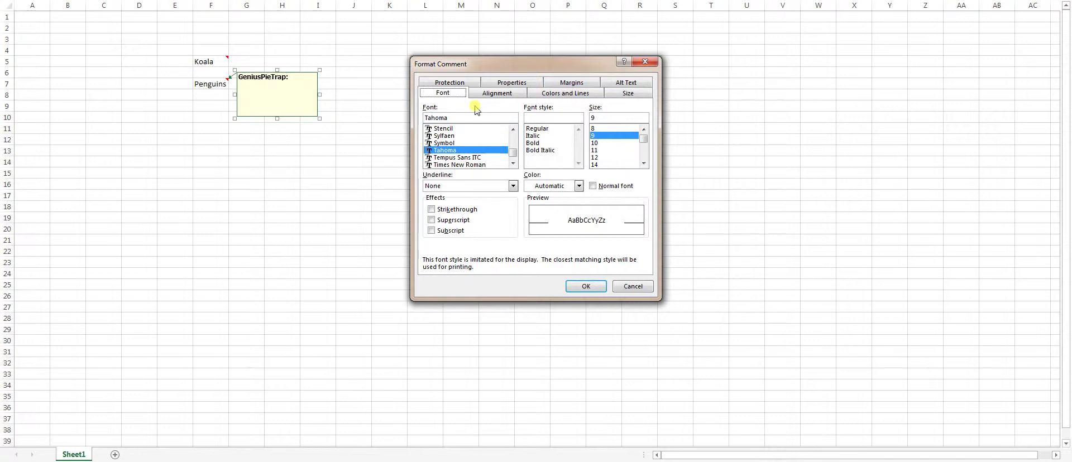
click(576, 98)
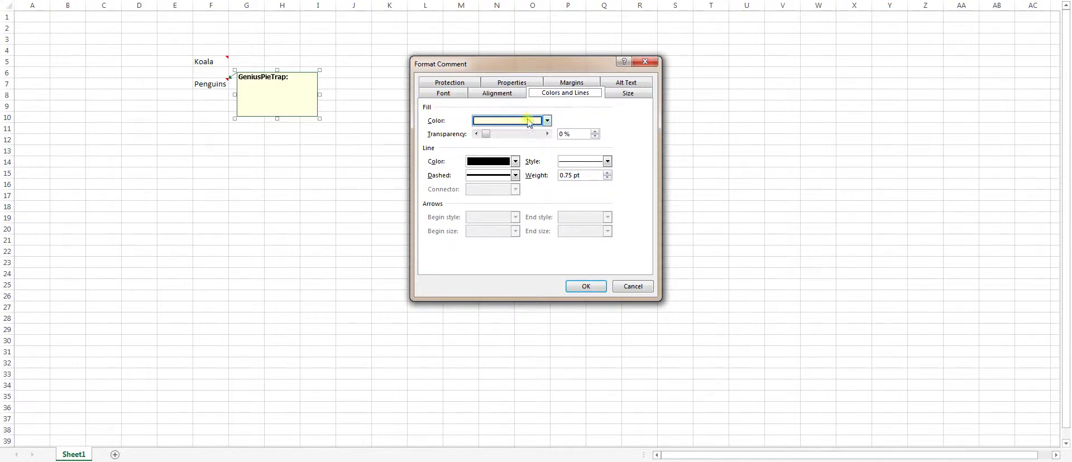
click(548, 122)
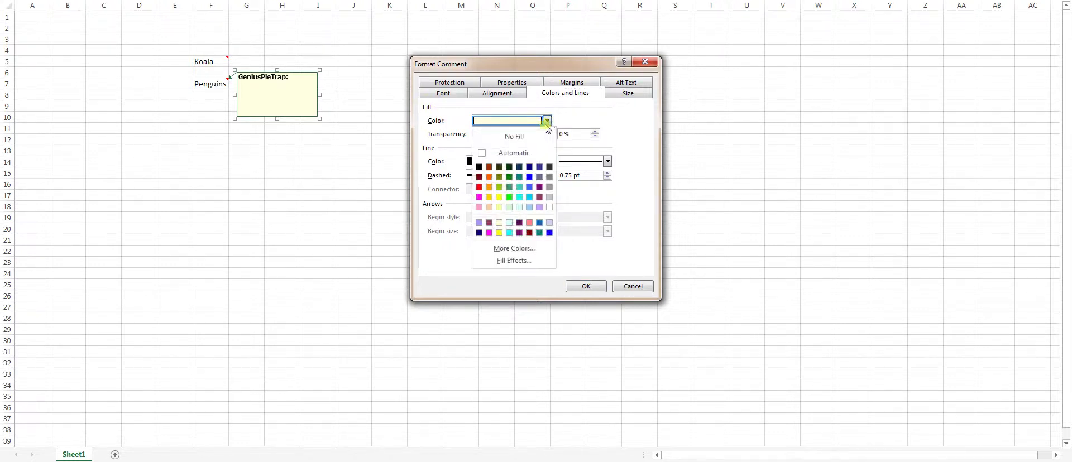
click(536, 262)
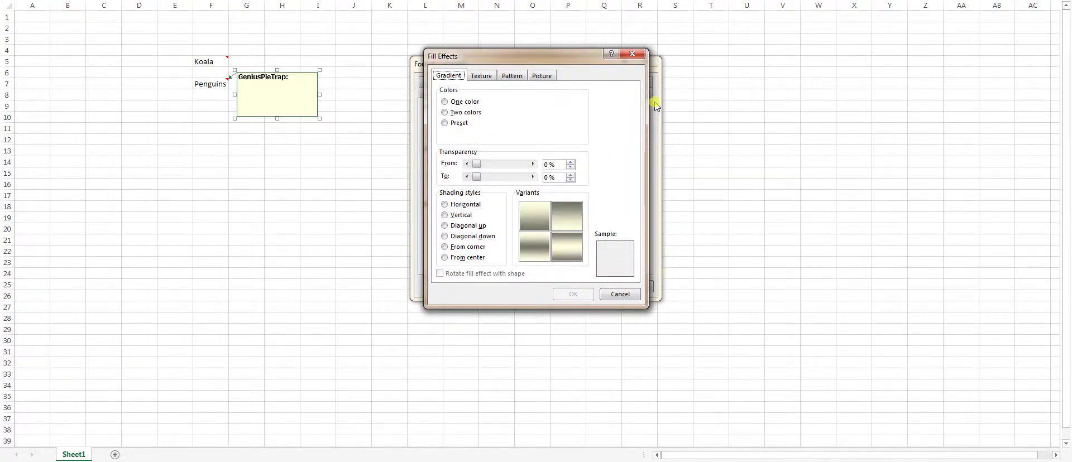
click(552, 78)
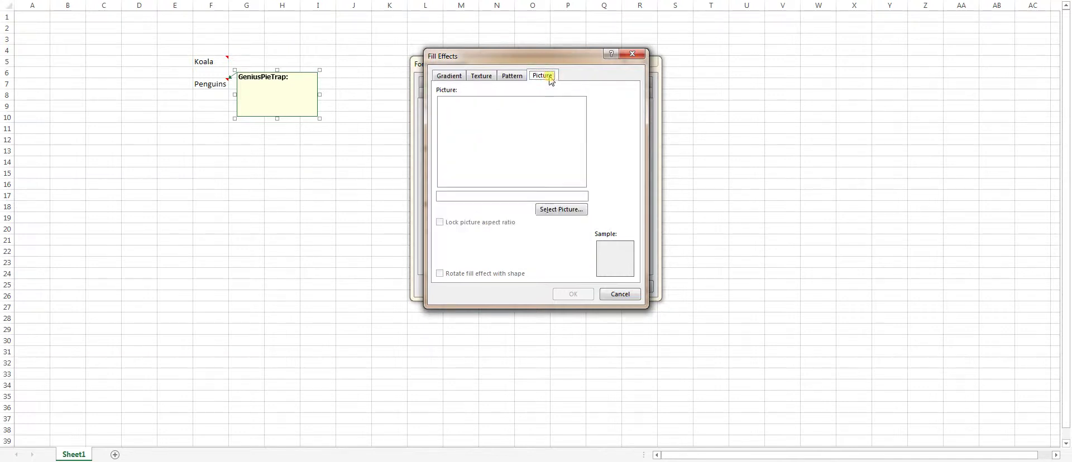
click(575, 212)
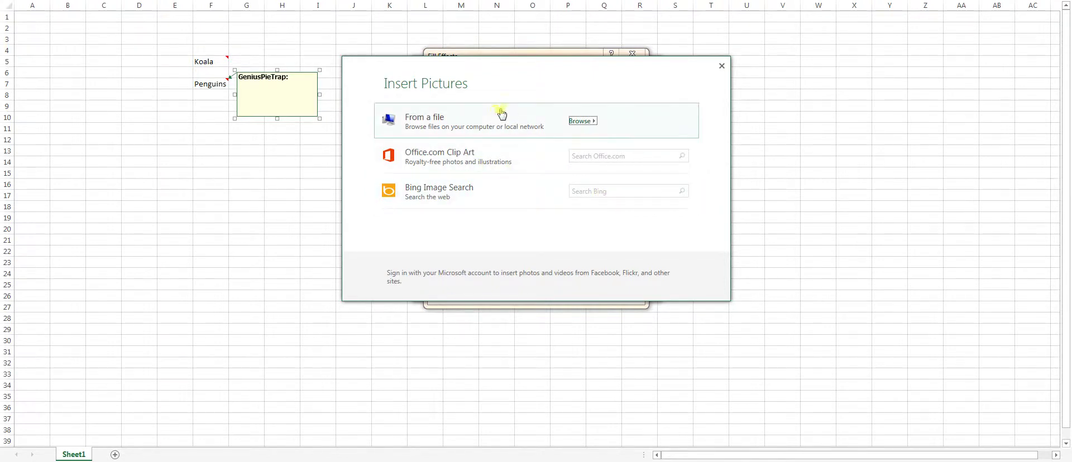
click(516, 120)
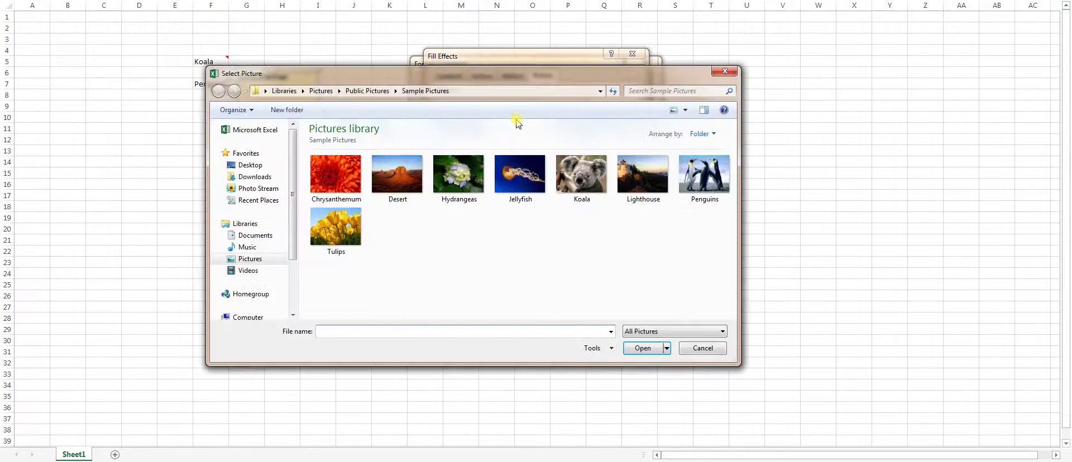
click(699, 181)
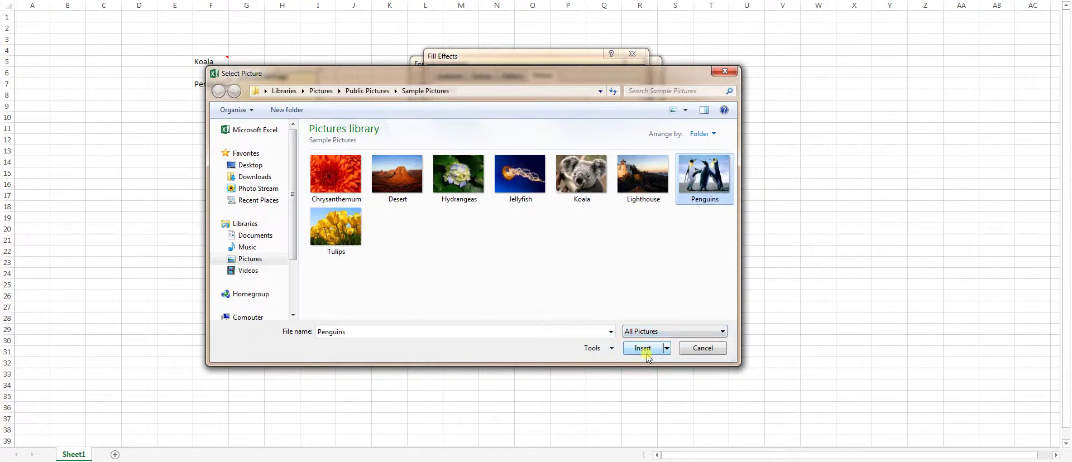
click(647, 348)
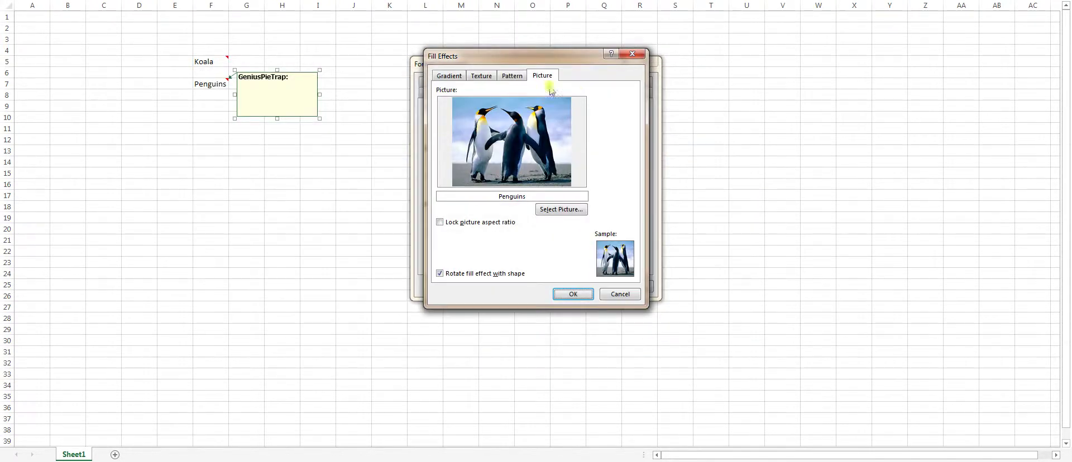
Lock the fill picture's aspect ratio and apply the picture fill to the comment.
click(441, 223)
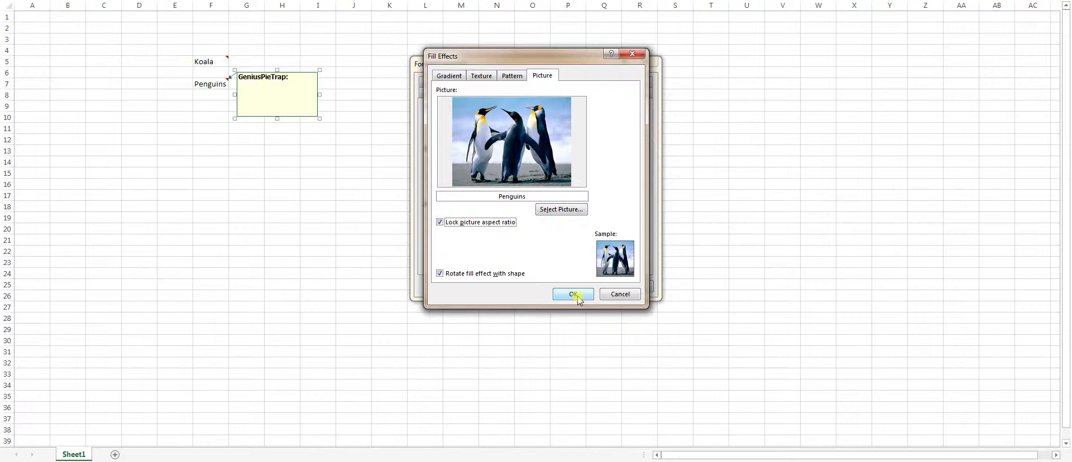
click(575, 296)
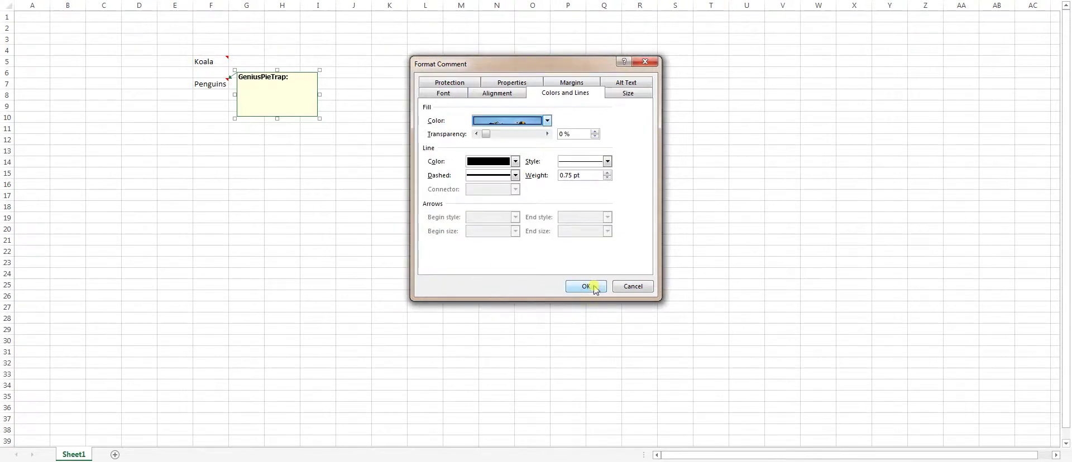
click(586, 287)
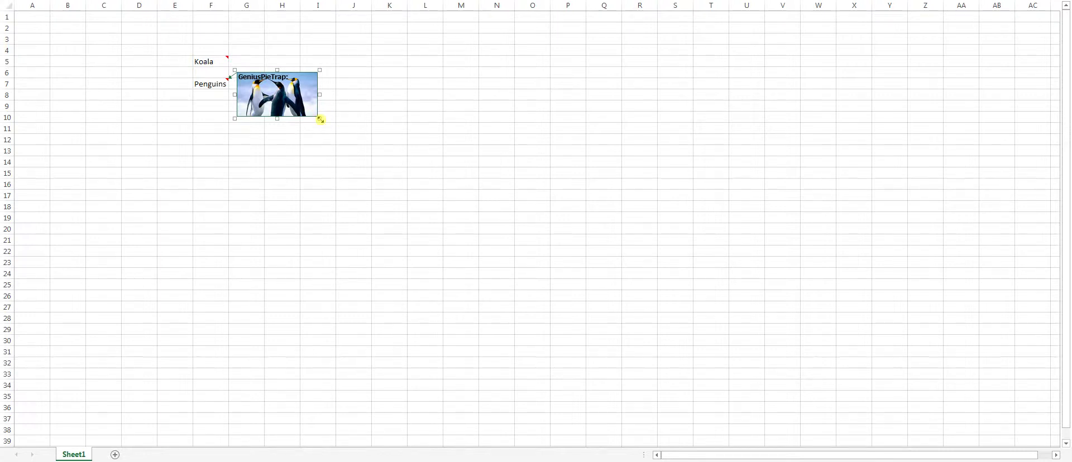
Enlarge the Penguins comment to about seven columns by seventeen rows, place it just beside its cell, and deselect it.
drag(322, 123, 352, 210)
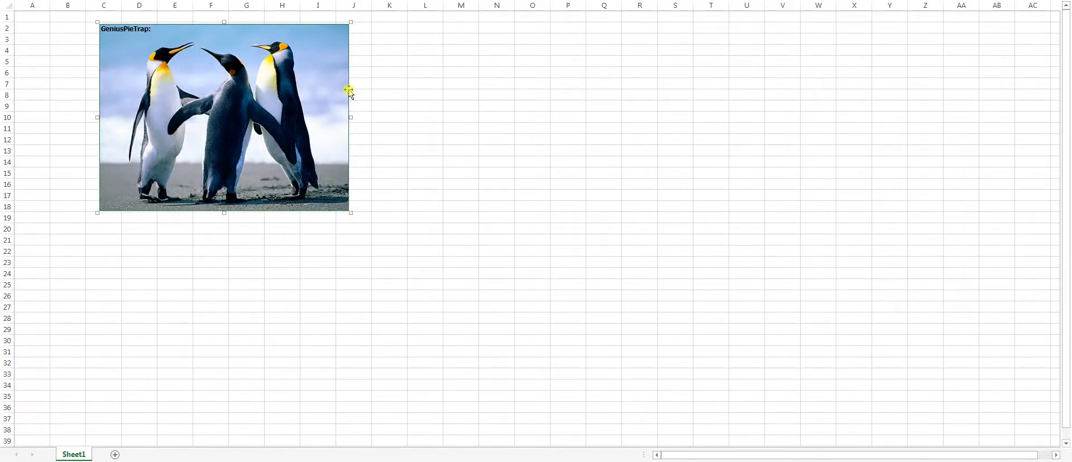
drag(349, 90, 566, 154)
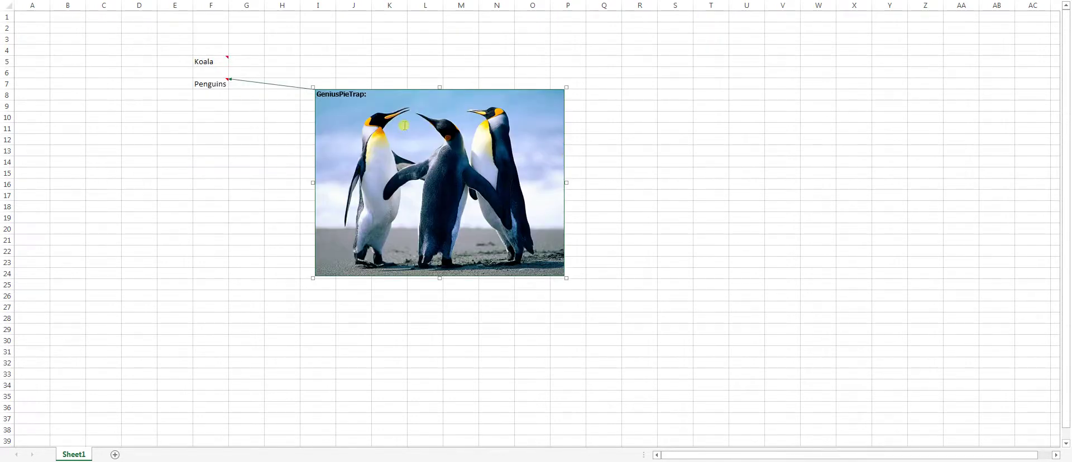
drag(346, 88, 275, 80)
click(284, 334)
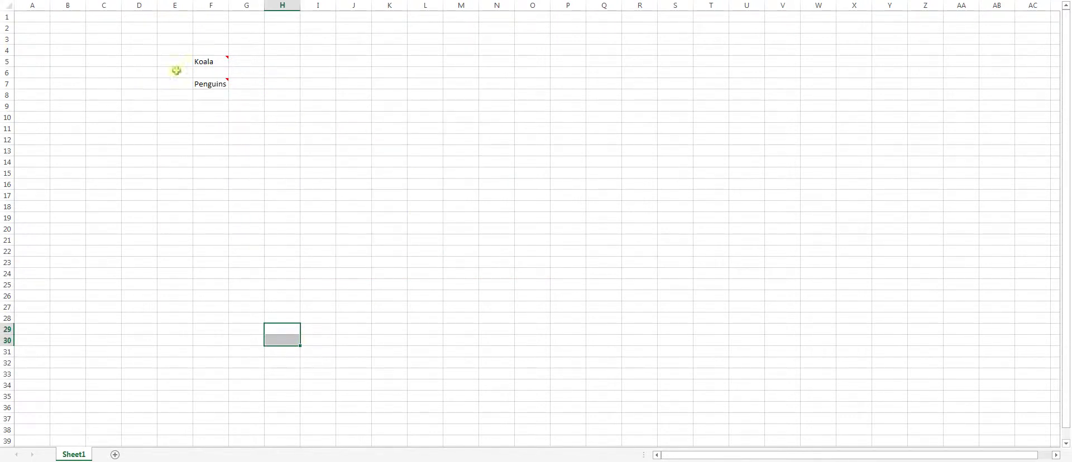
Preview the picture comments on the Koala and Penguins cells.
mouse_move(200, 62)
mouse_move(200, 83)
click(220, 183)
click(233, 107)
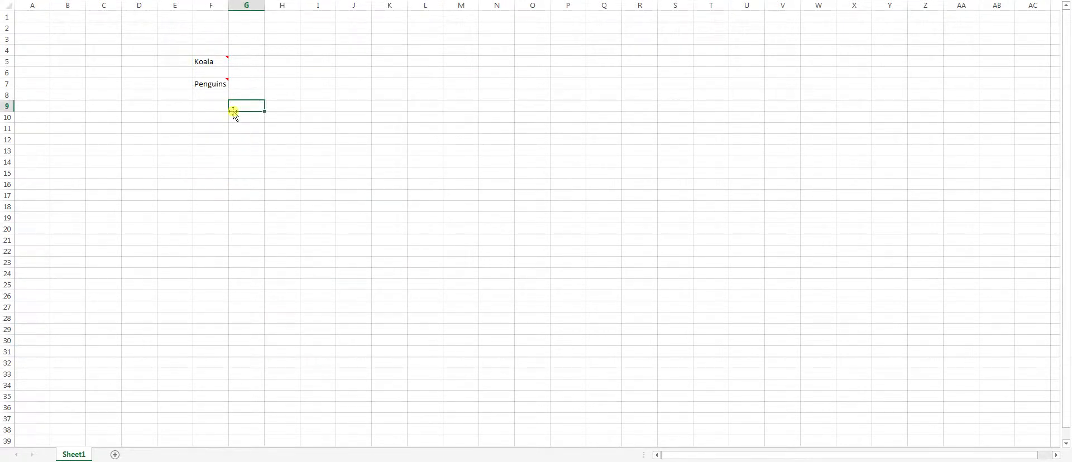